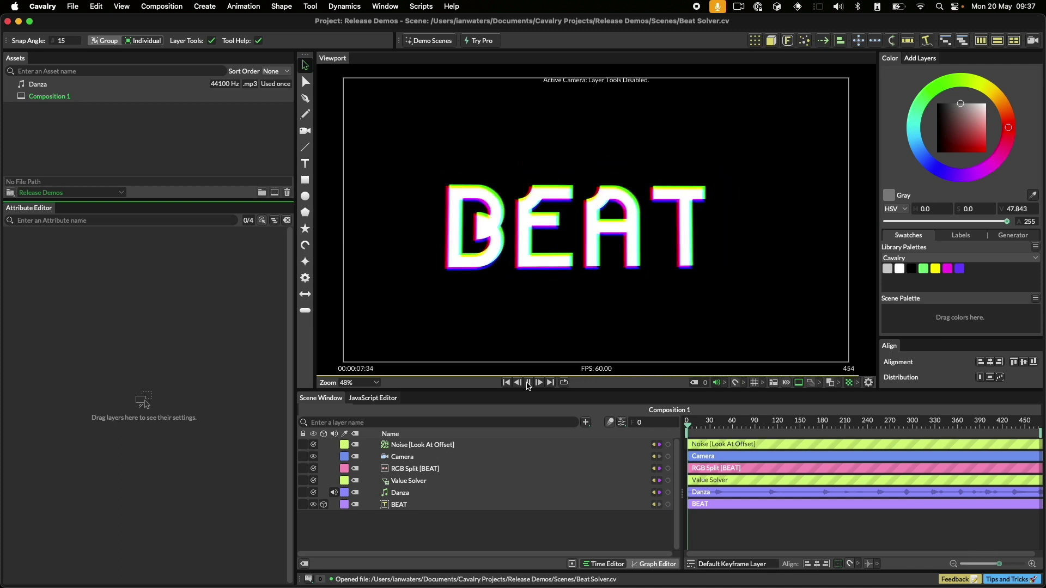
Step: Pause the playing Beat Solver demo animation
left_click(528, 383)
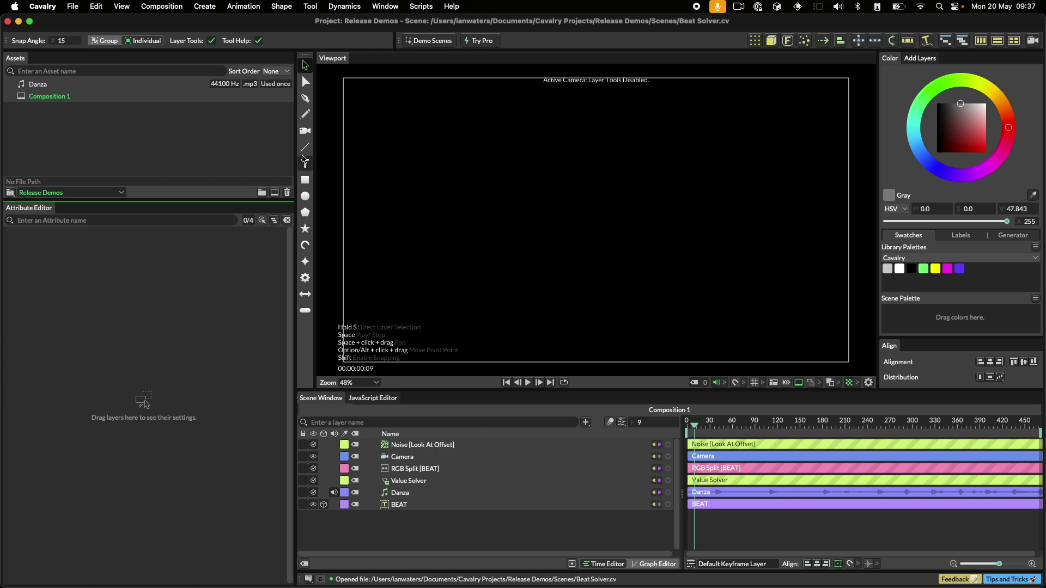
Step: Start a new scene, import Audio/Danza.mp3 and place it in Composition 1 as a layer
key("super+n")
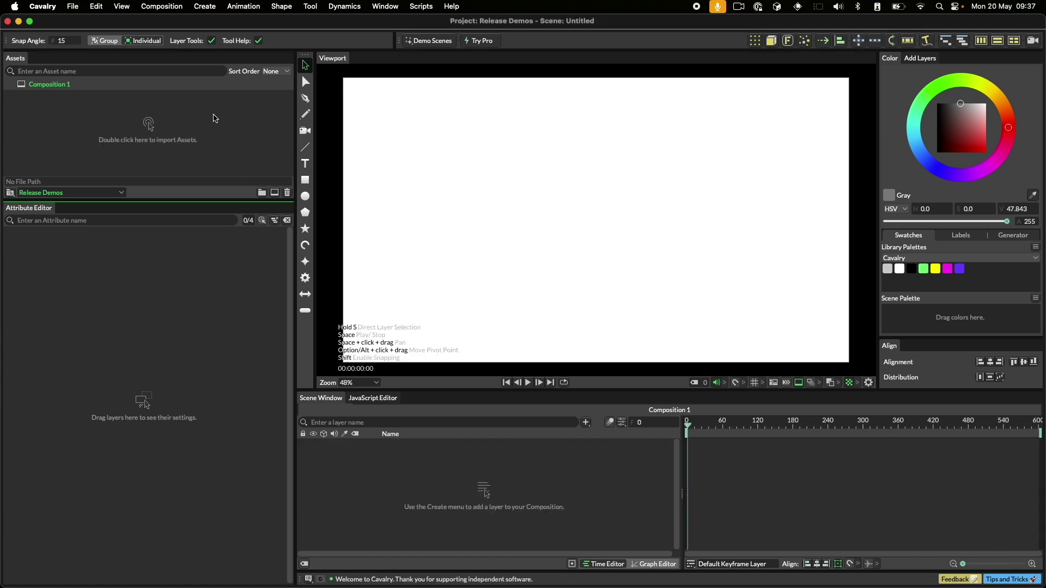
double_click(216, 118)
double_click(424, 171)
left_click(444, 169)
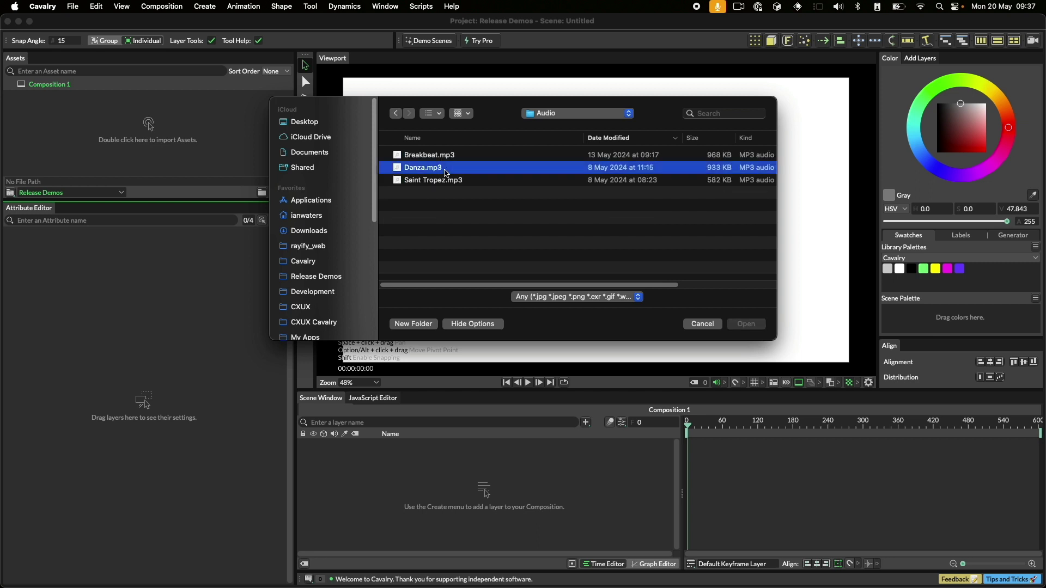
left_click(740, 326)
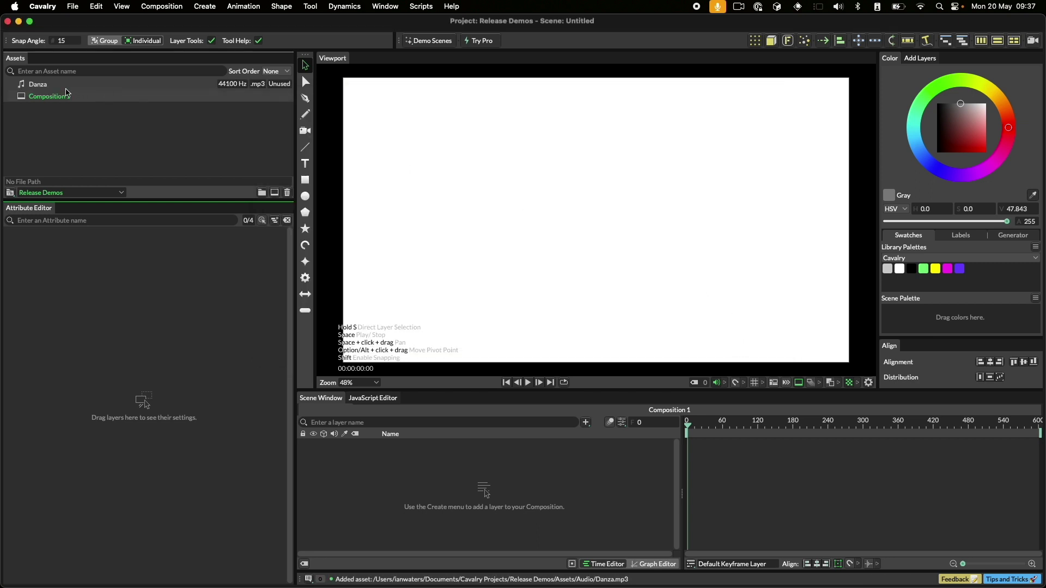
left_click_drag(37, 85, 570, 262)
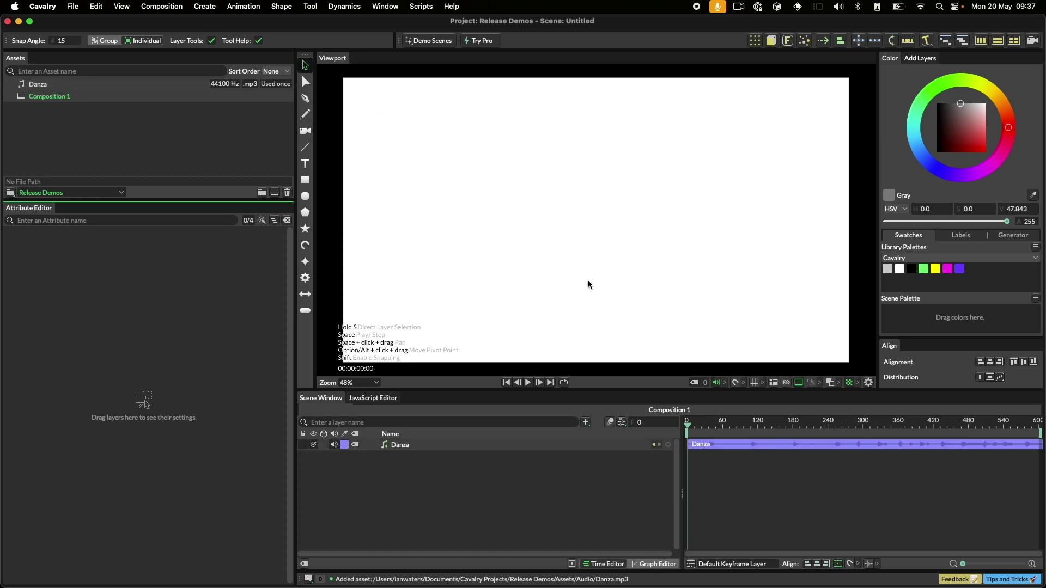
Step: Turn Composition 1's background black using the black Library Palettes swatch
left_click(622, 425)
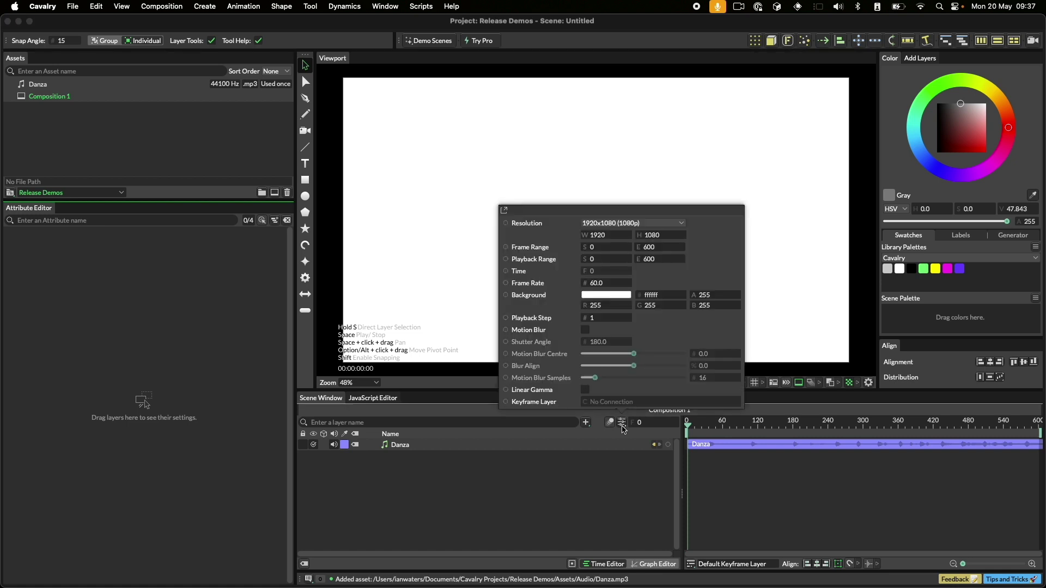
left_click(769, 286)
left_click_drag(757, 279, 755, 279)
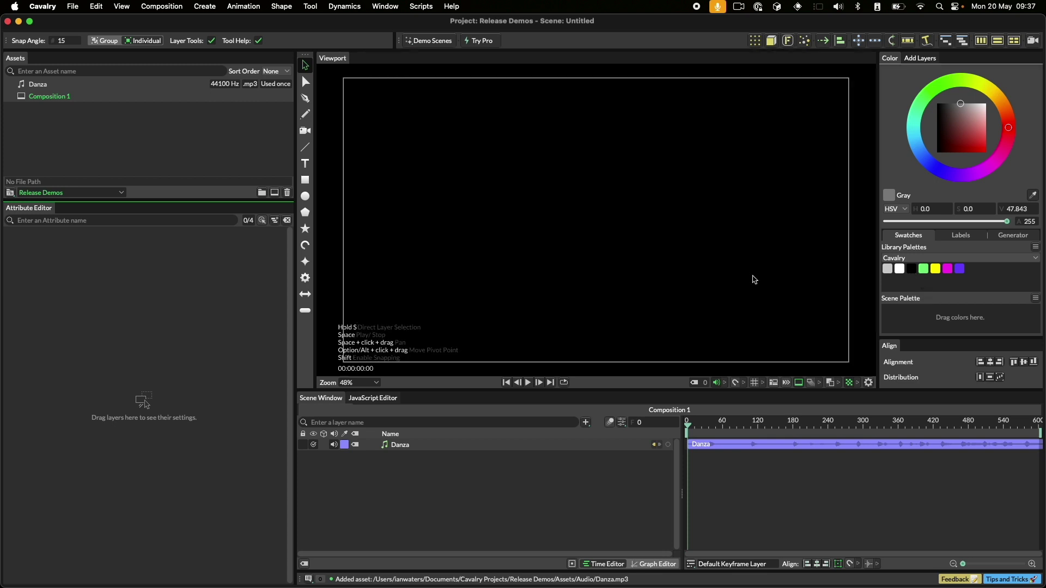
Step: Add a 'Cavalry' text layer centred horizontally and vertically on its origin
left_click(306, 164)
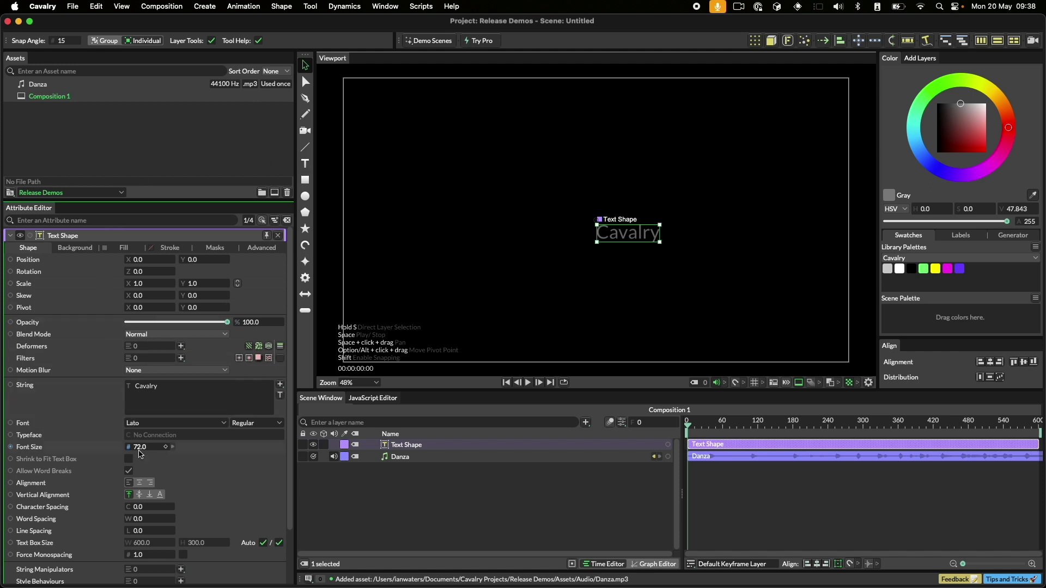
left_click(141, 482)
left_click(140, 494)
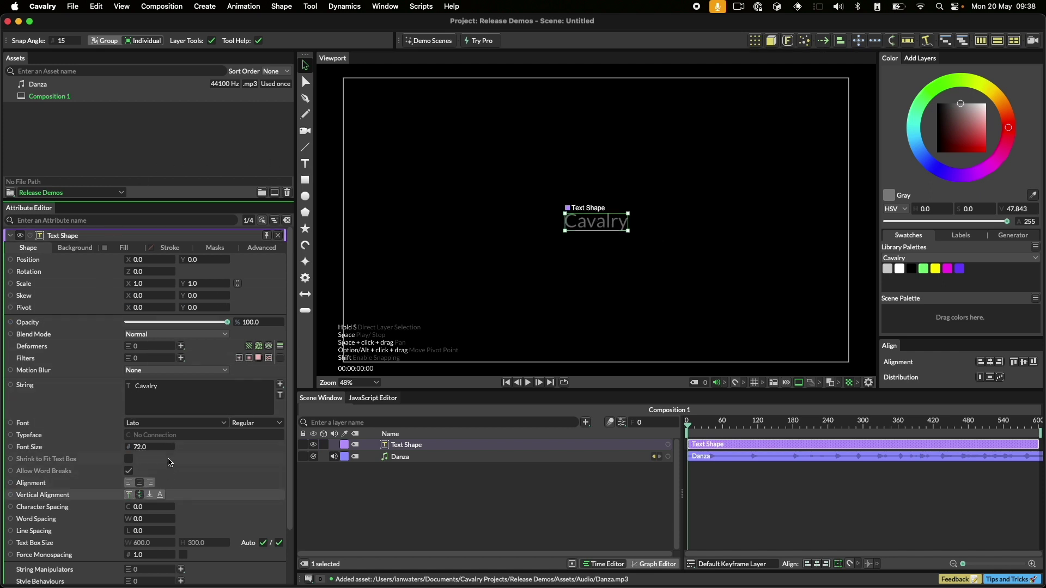
Step: Set the text to the Nougatine font at size 308 and colour it white
left_click(148, 424)
type("Nougatine")
key("Return")
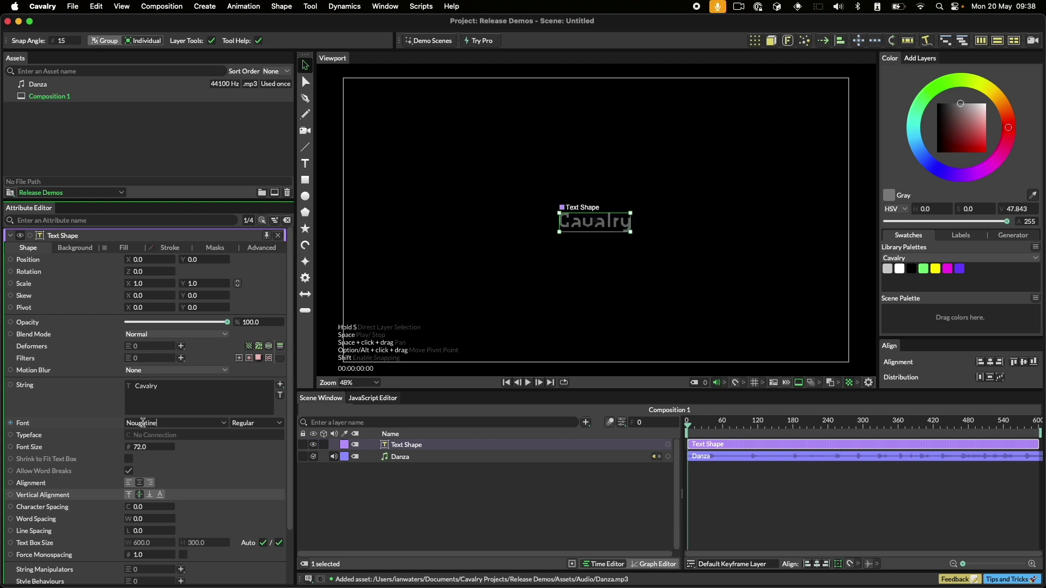
left_click_drag(140, 448, 196, 449)
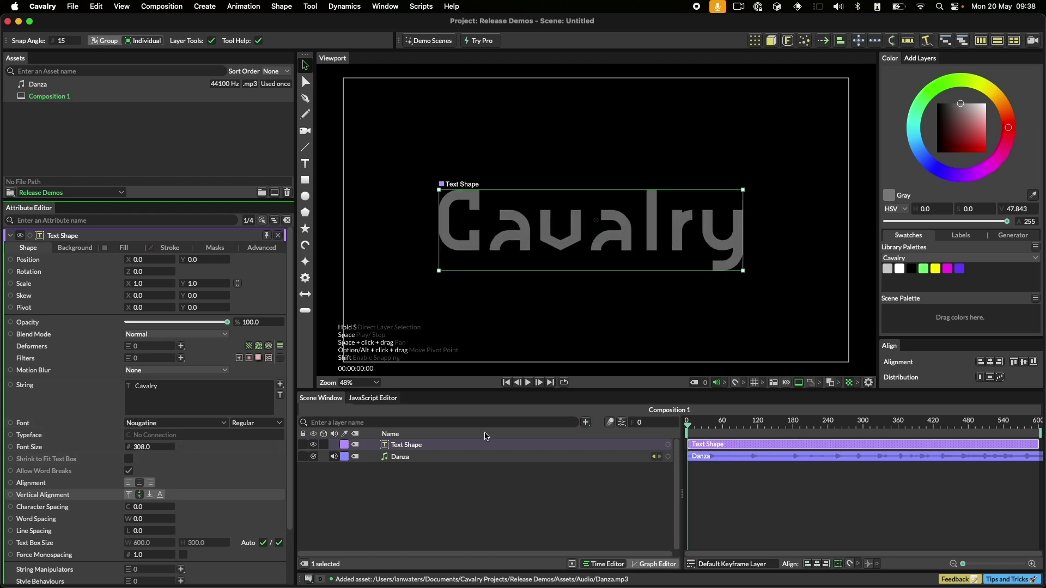
left_click_drag(901, 272, 729, 253)
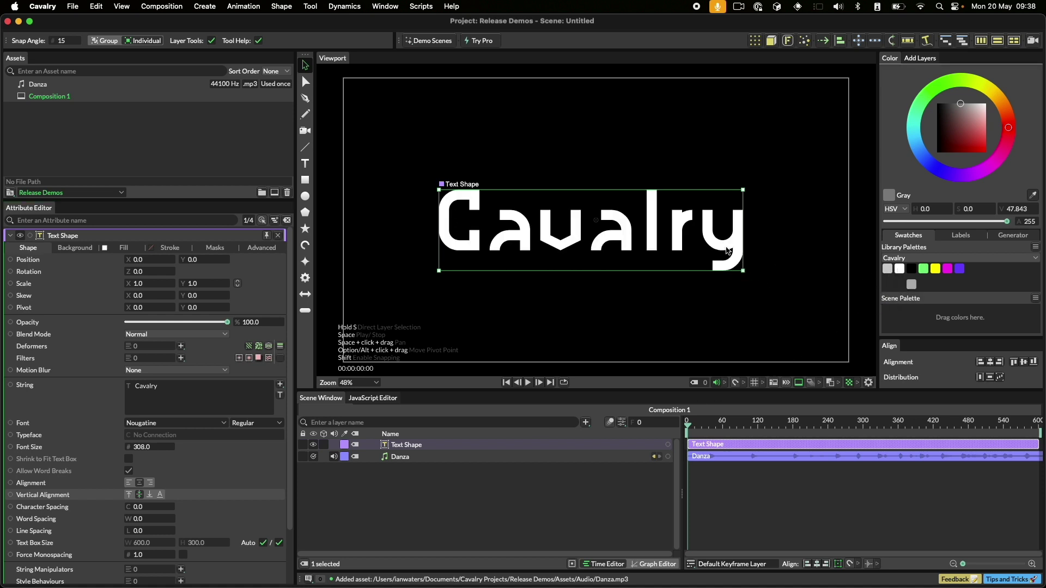
Step: At frame 40, keep only Danza's lowest equaliser band active and enter 300 for Strength
left_click(458, 458)
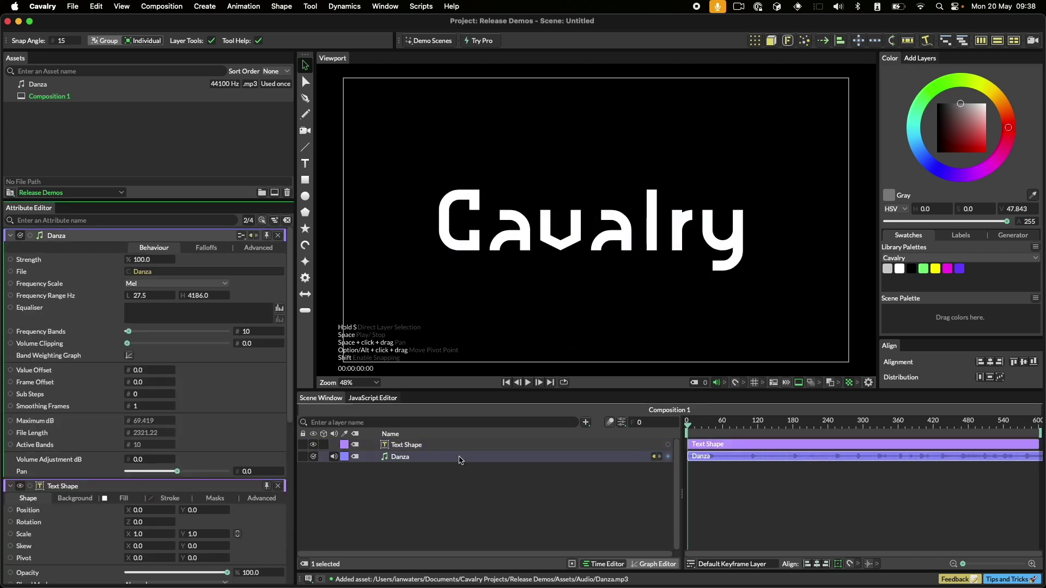
left_click_drag(703, 425, 711, 426)
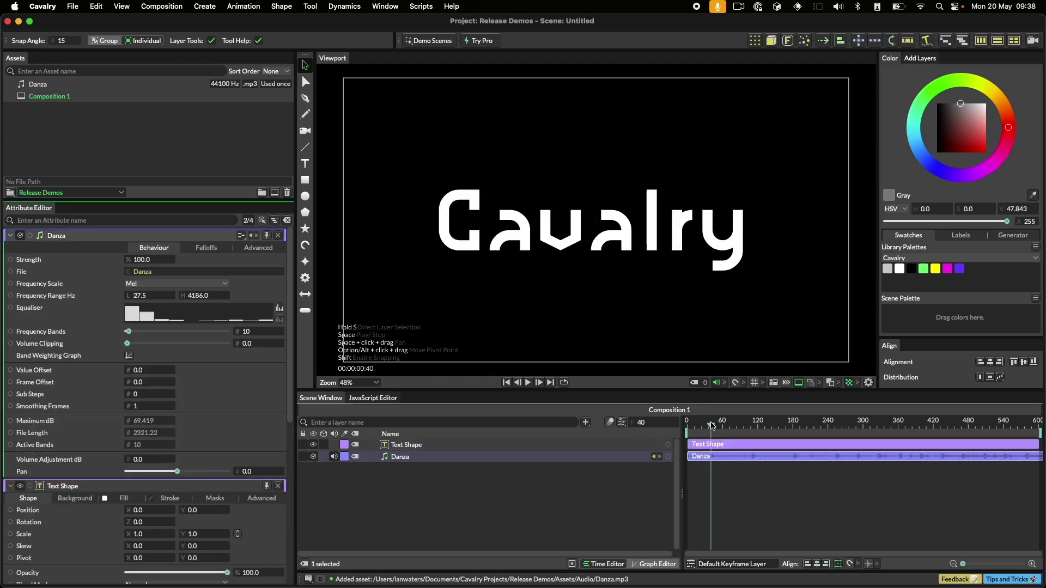
left_click(279, 320)
left_click(133, 318)
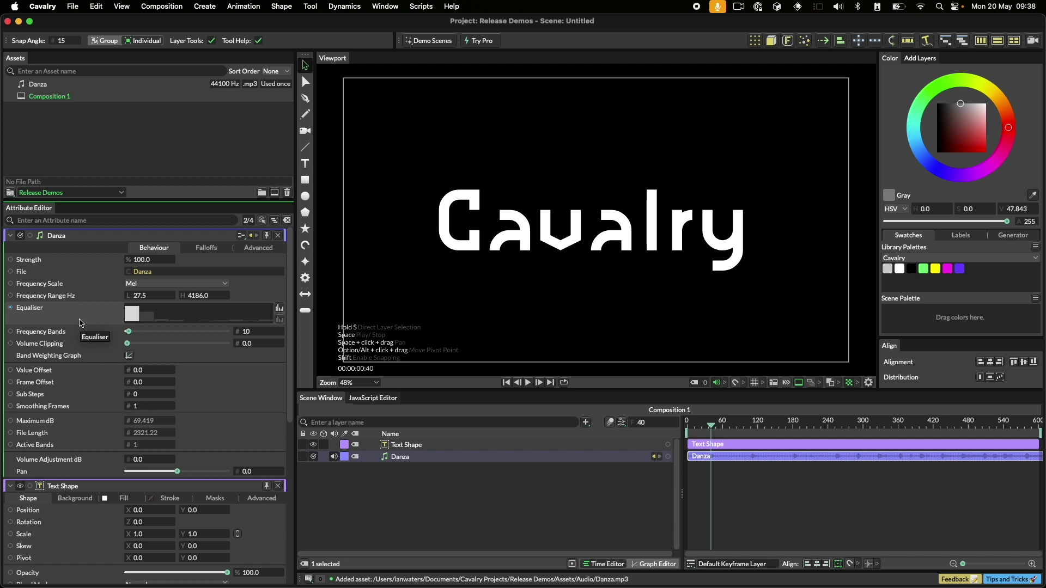
left_click(143, 261)
type("300")
Step: Connect the Danza audio to the text's Opacity and preview the pulse from the start
left_click_drag(32, 239, 109, 572)
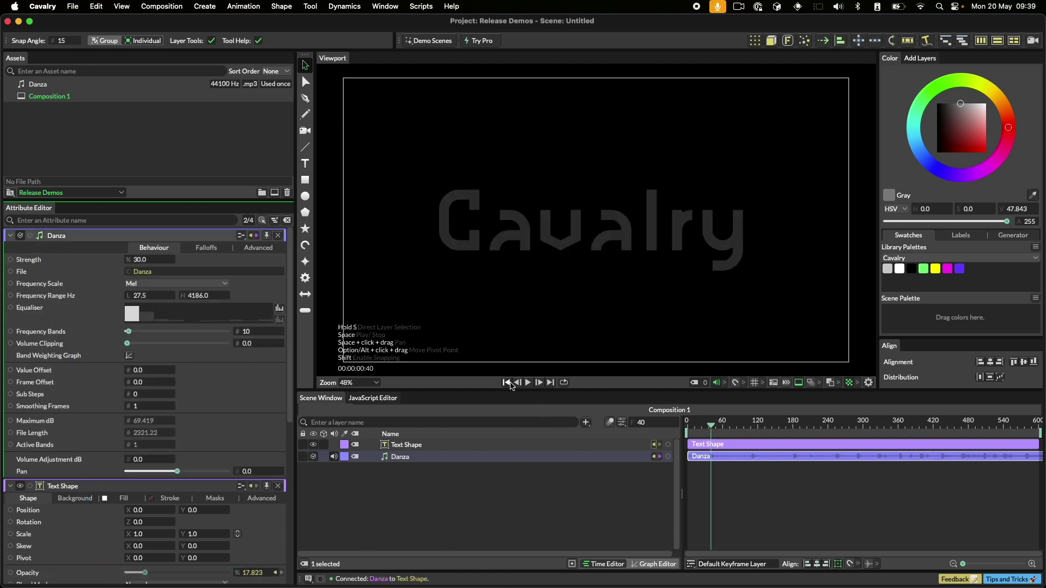
left_click(506, 383)
left_click(528, 382)
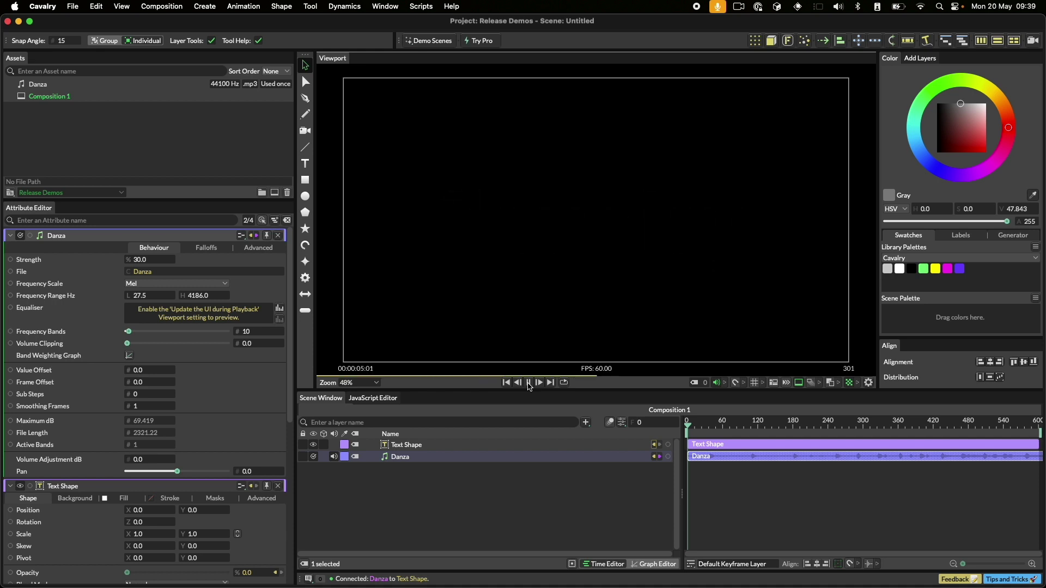
left_click(506, 383)
Step: Stop the preview and add a Value Solver layer via a 'value so' search
left_click(532, 384)
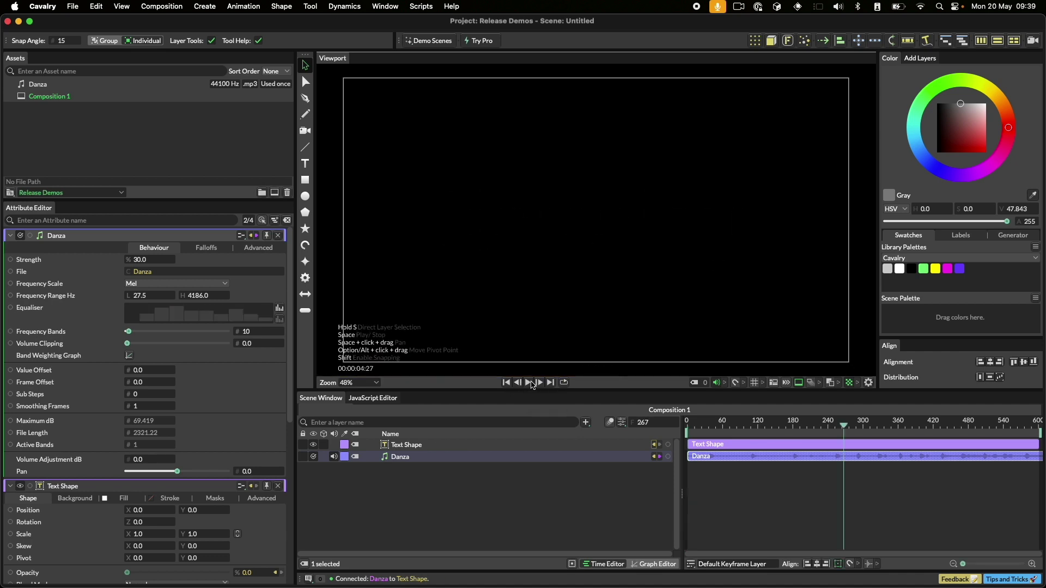
left_click(536, 502)
left_click(586, 424)
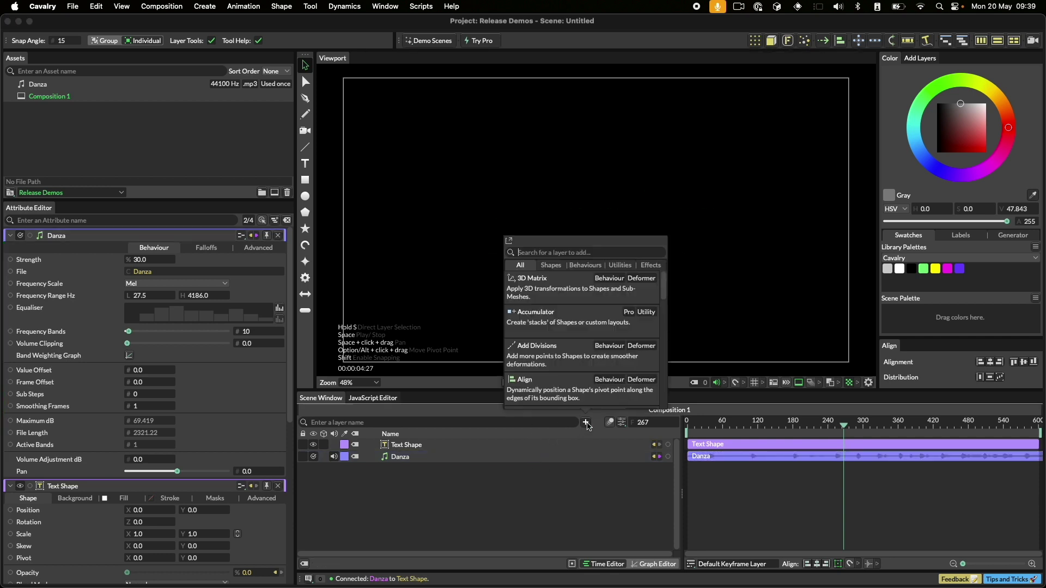
type("value sol")
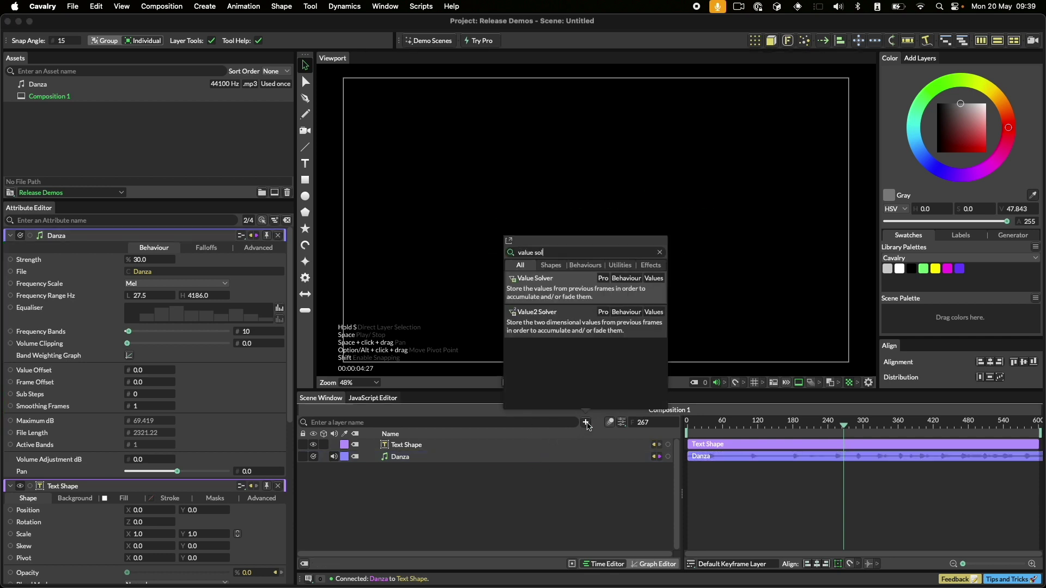
key("Return")
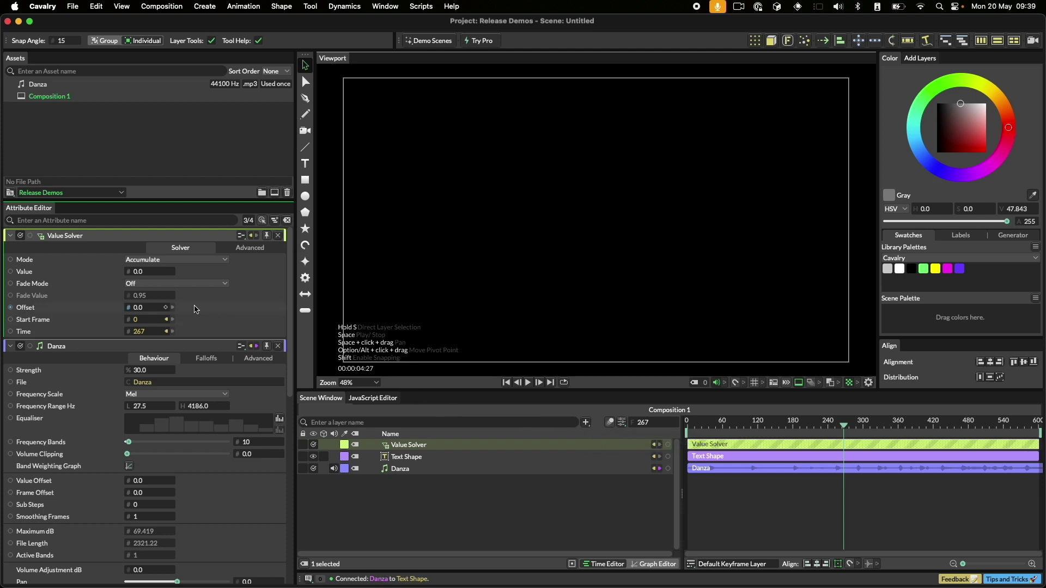
Step: Set the Value Solver's Fade Mode to Multiply by Value and feed Danza into it
left_click(172, 284)
left_click(168, 298)
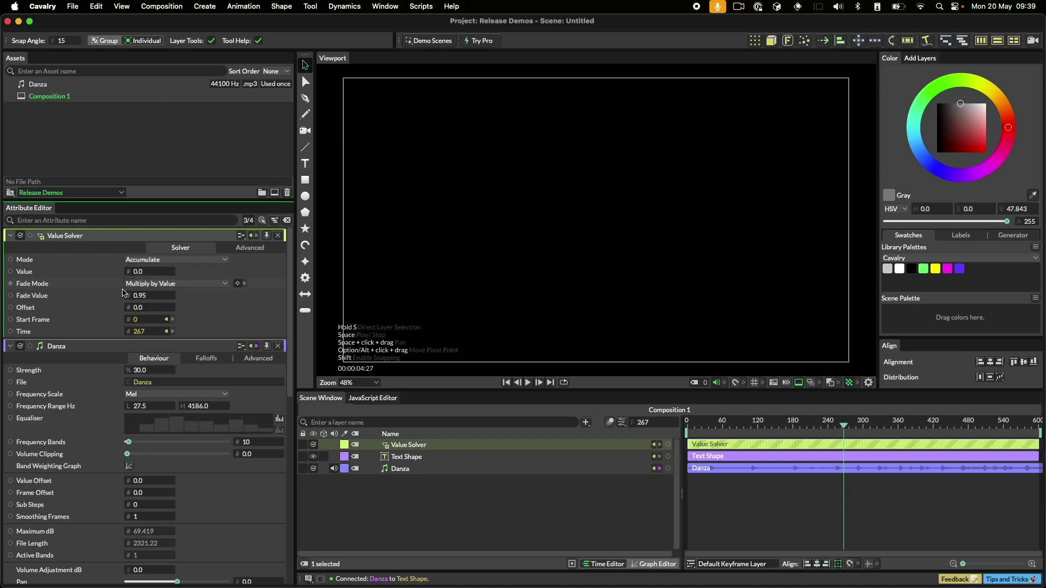
left_click_drag(36, 347, 75, 273)
Step: Replace the text Opacity's Danza connection with the Value Solver output
left_click(278, 346)
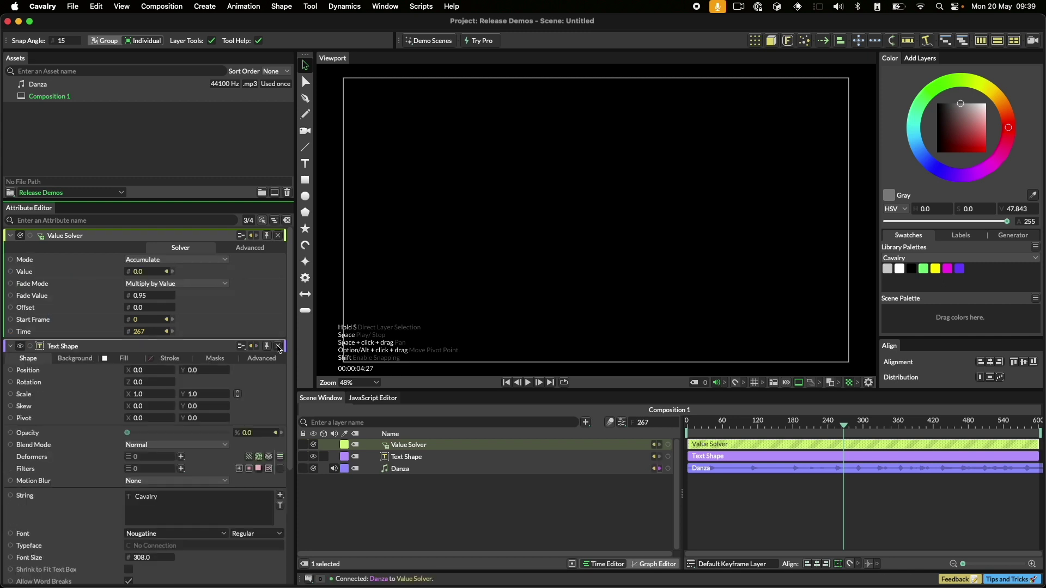
left_click_drag(36, 244, 93, 438)
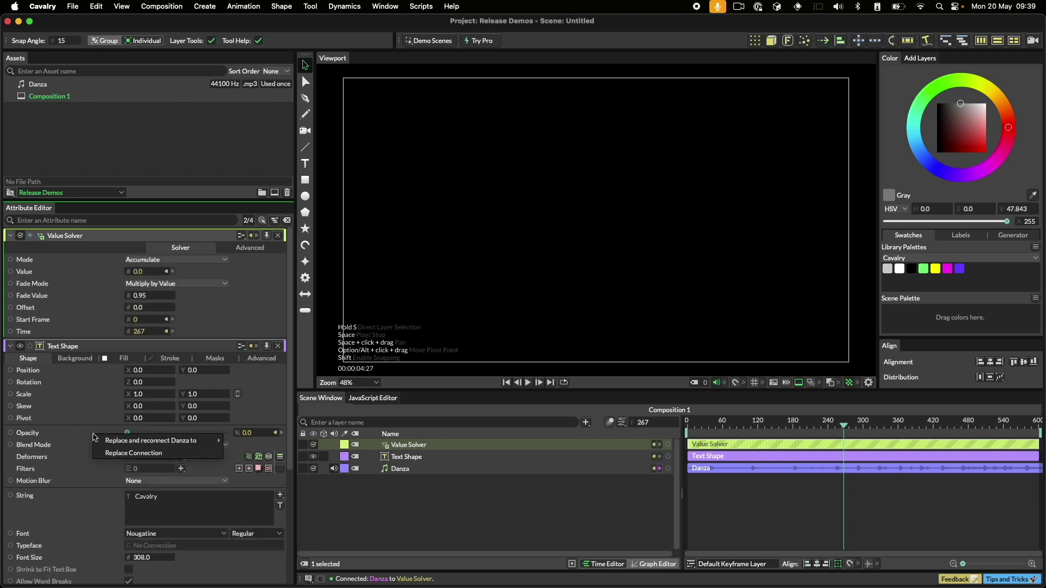
left_click(158, 454)
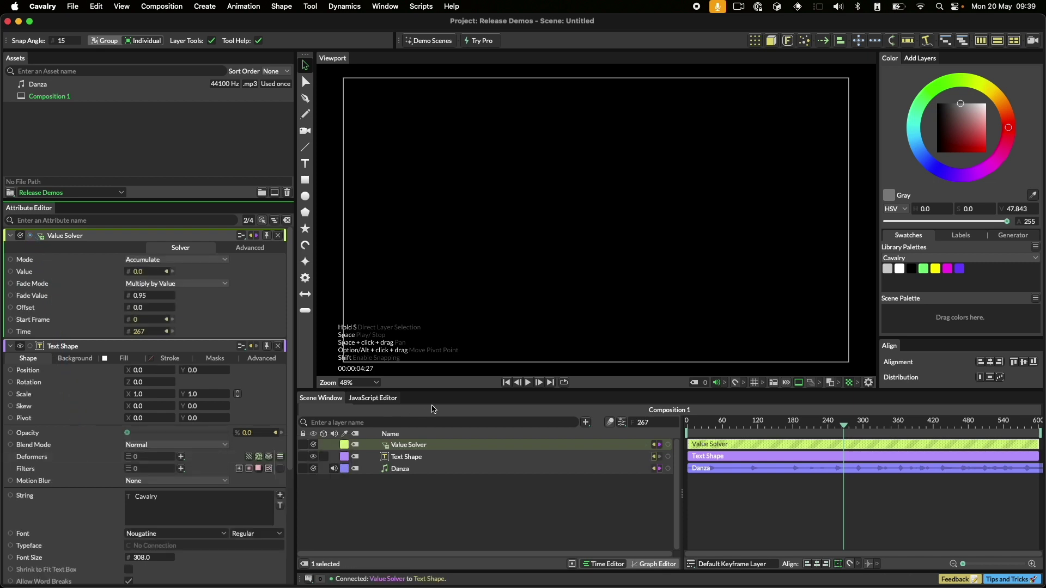
Step: Replay the animation from the start to preview the solver-driven opacity
left_click(506, 383)
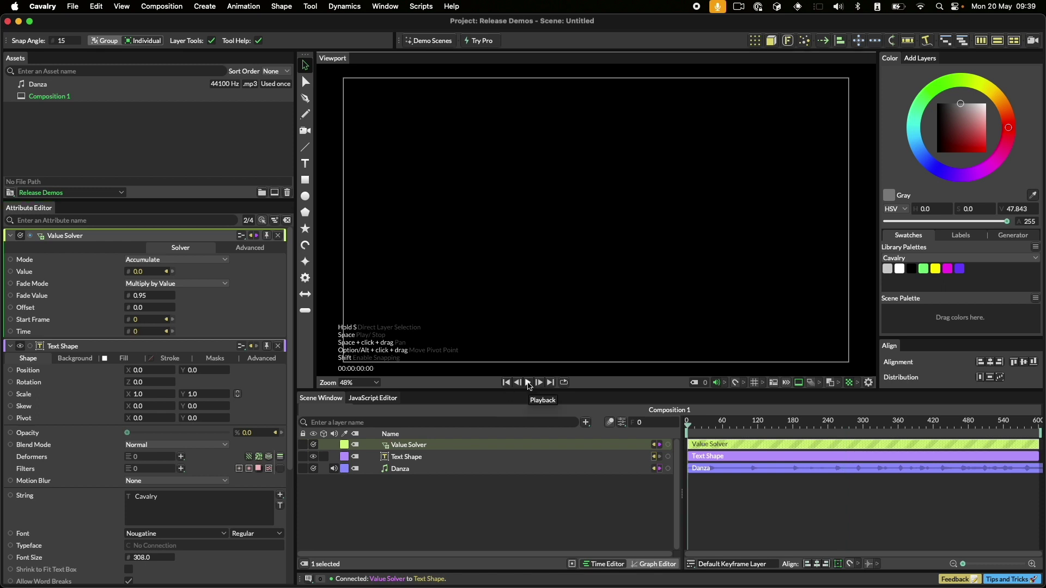
left_click(528, 383)
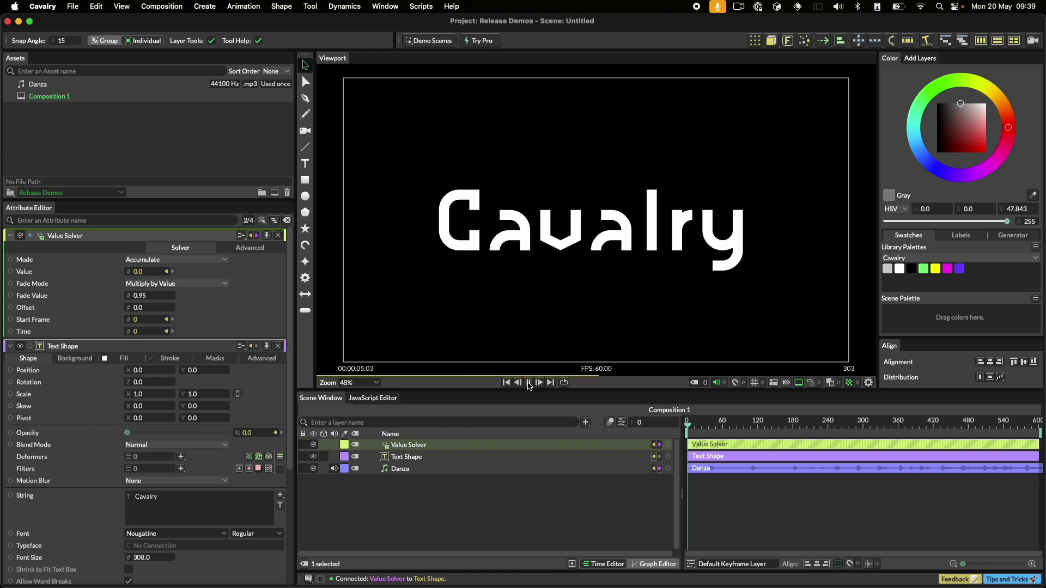
left_click(528, 383)
Step: Change the Value Solver's Fade Value to 0.9 and replay the preview from the start
left_click(137, 296)
type("0.")
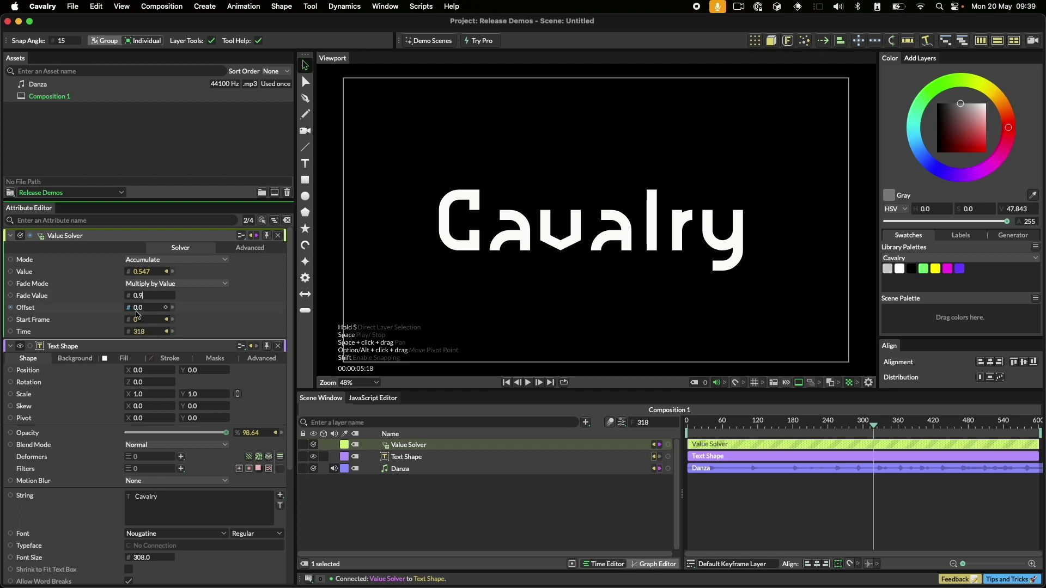
left_click(506, 382)
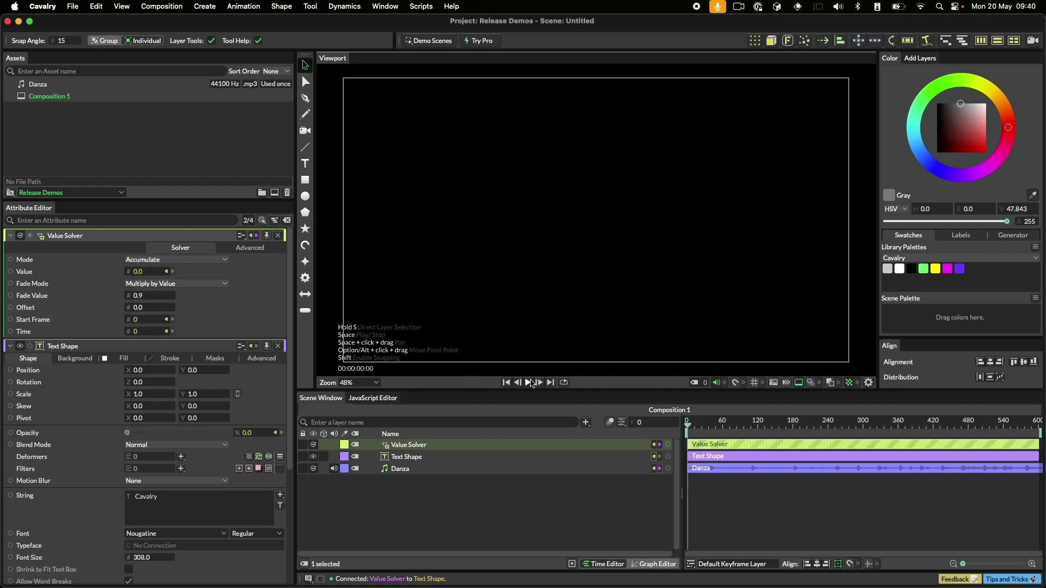
left_click(528, 382)
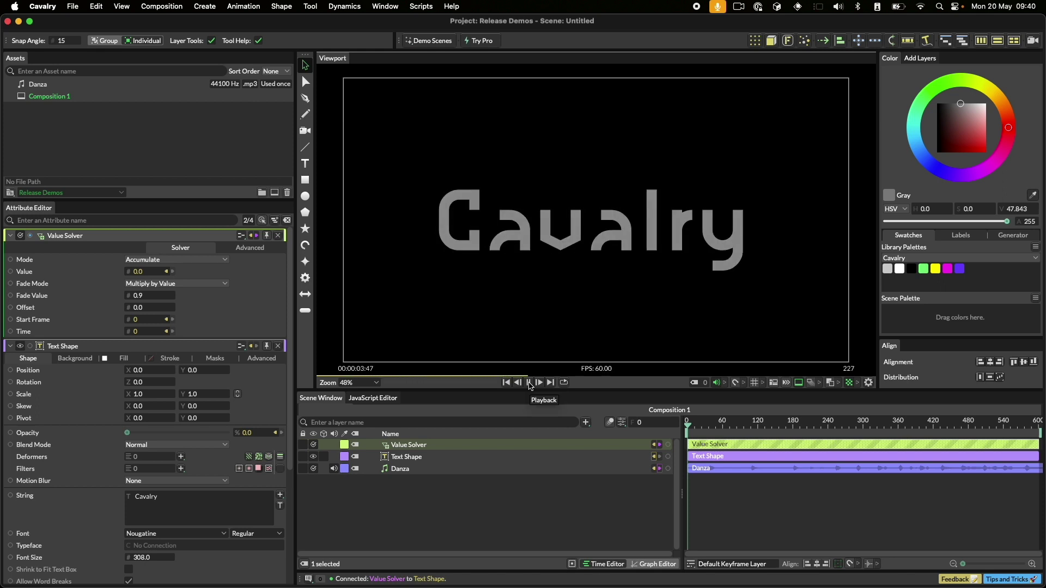
left_click(528, 382)
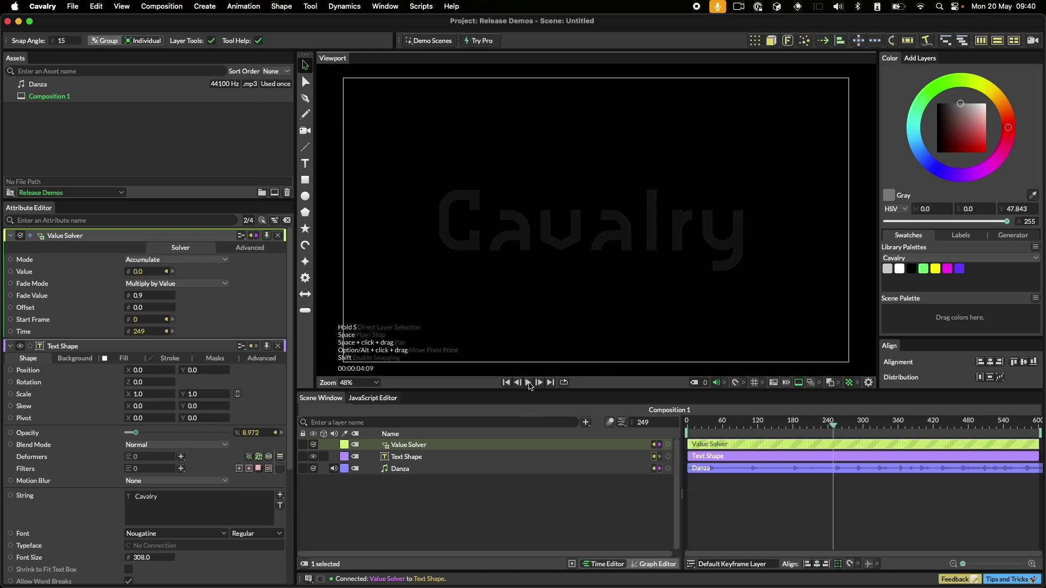
Step: Add an RGB Split filter to the Text Shape and connect Danza to its Strength
left_click(279, 236)
left_click(181, 358)
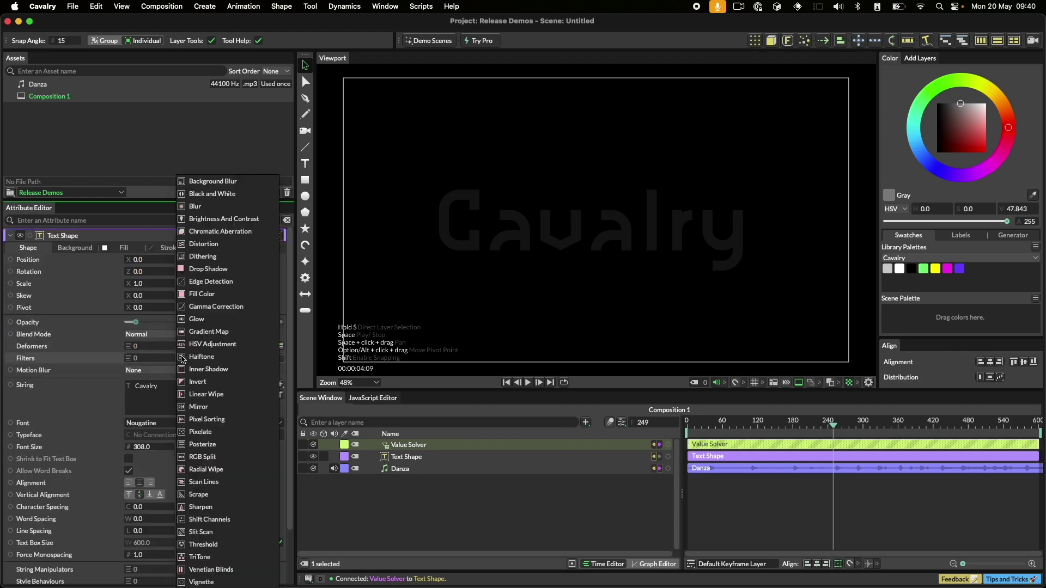
left_click(199, 457)
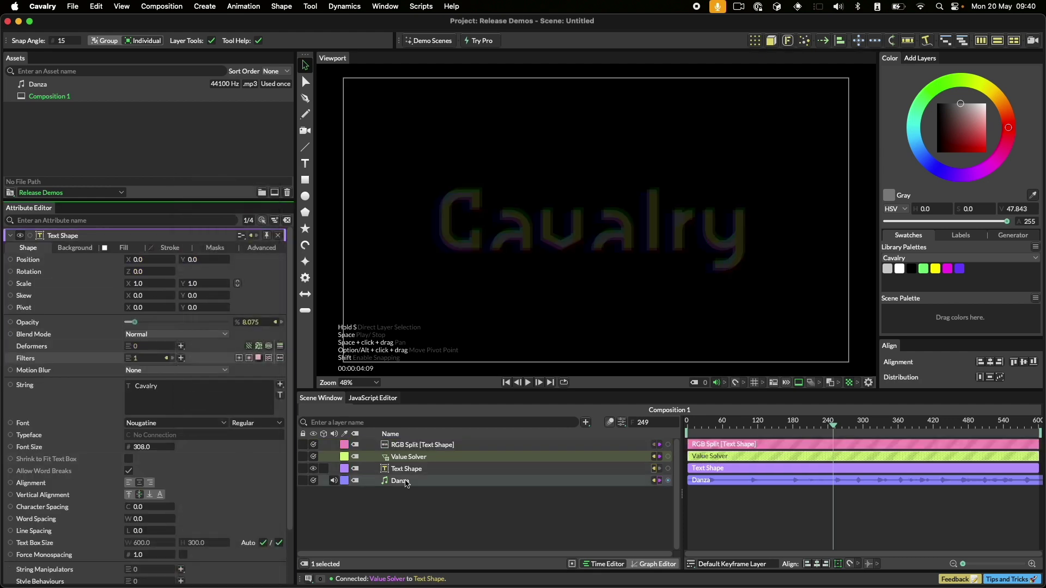
left_click(442, 444)
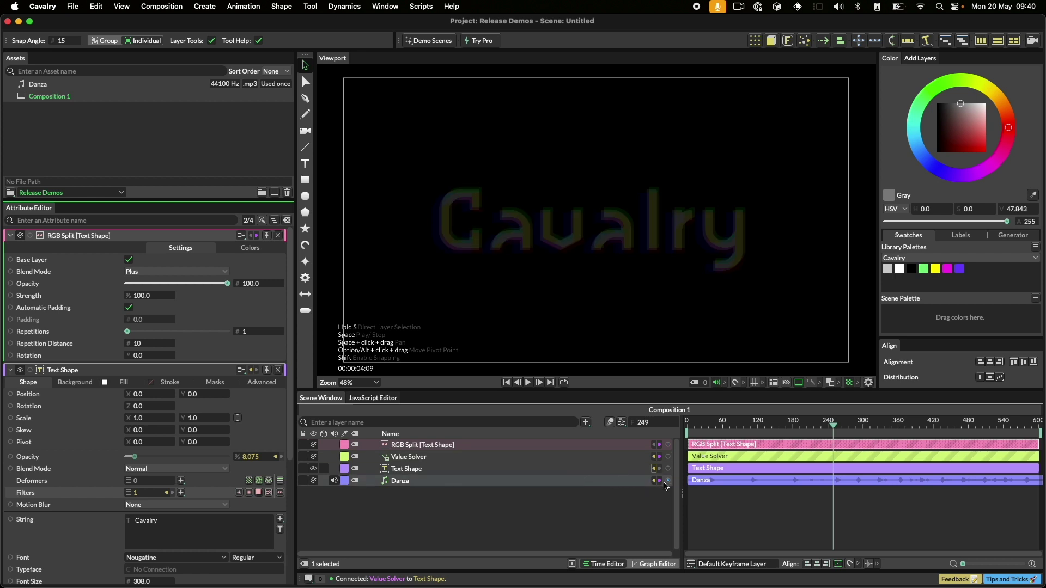
left_click_drag(668, 481, 93, 296)
Step: In the RGB Split Colors settings, enter Red Offset X 100, Green Offset X 75 and Y 0, and Blue Offset X 0 and Y 0
left_click(250, 247)
left_click(136, 328)
key("BackSpace")
key("Tab")
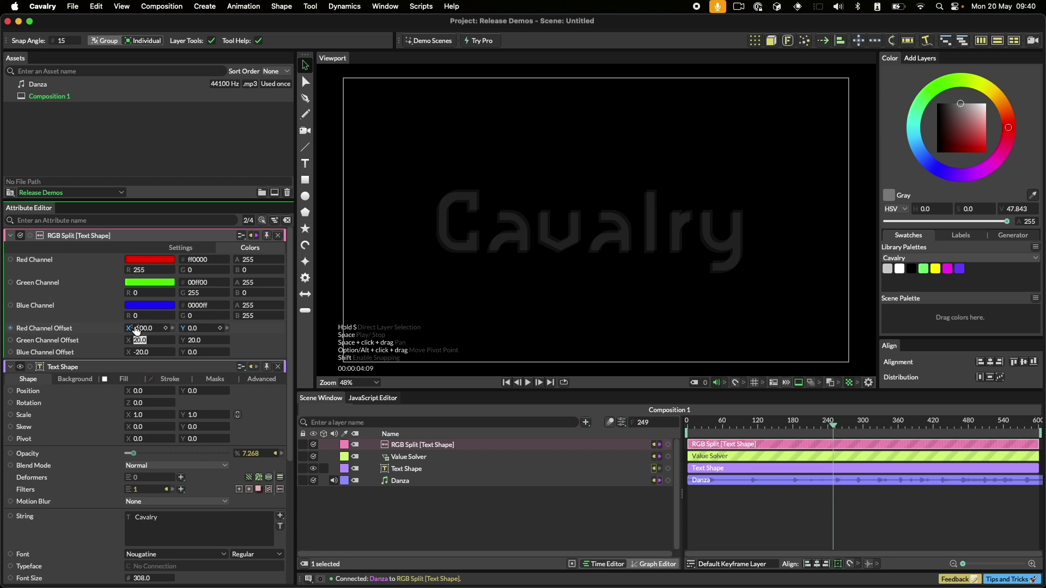
type("75")
key("Tab")
type("0")
key("Tab")
type("0")
key("Tab")
Step: Turn off Base Layer in the RGB Split settings, then preview playback up to frame 408
left_click(193, 248)
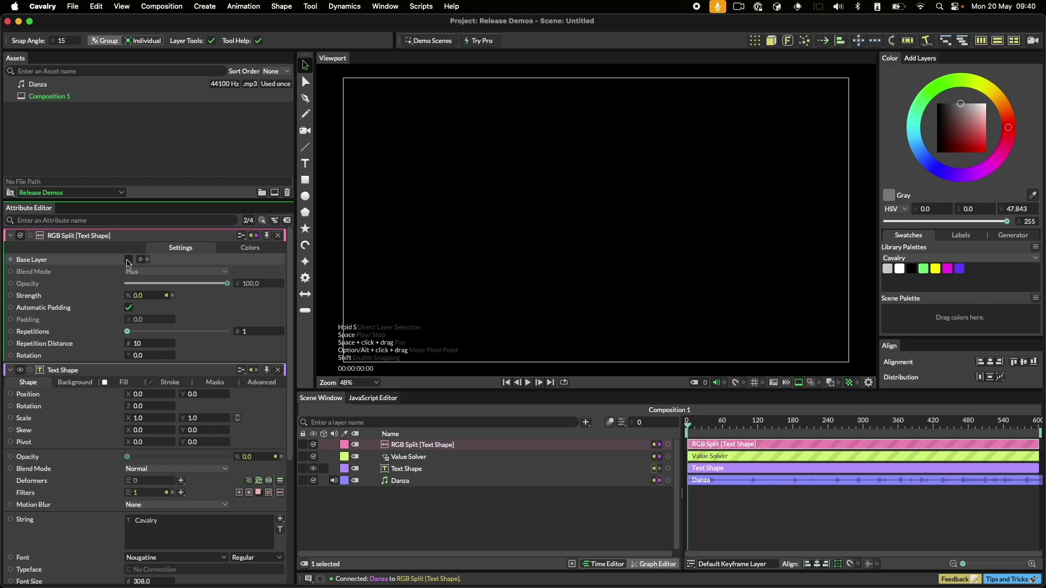
left_click(129, 260)
left_click(529, 383)
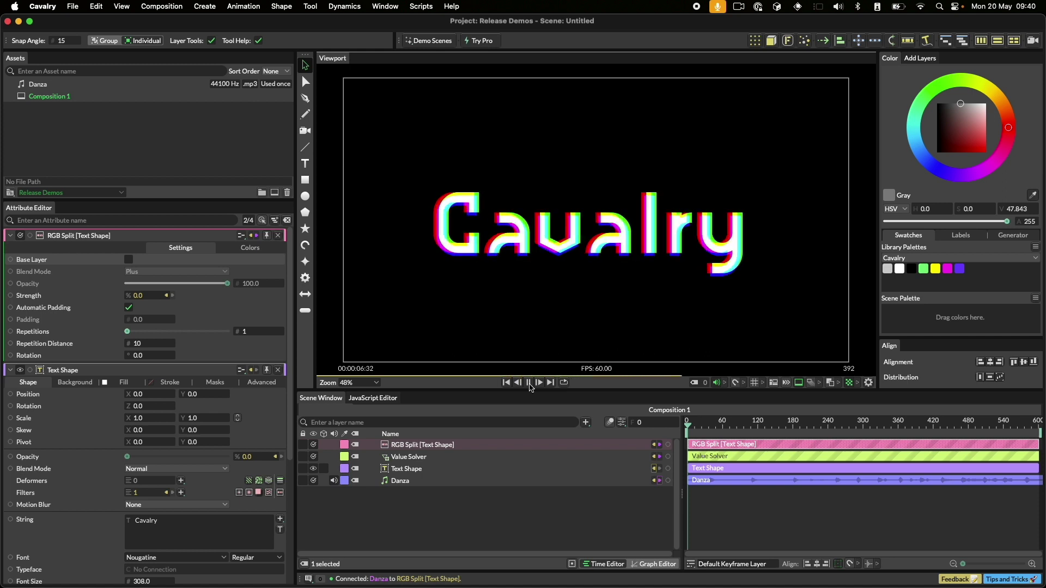
left_click(530, 383)
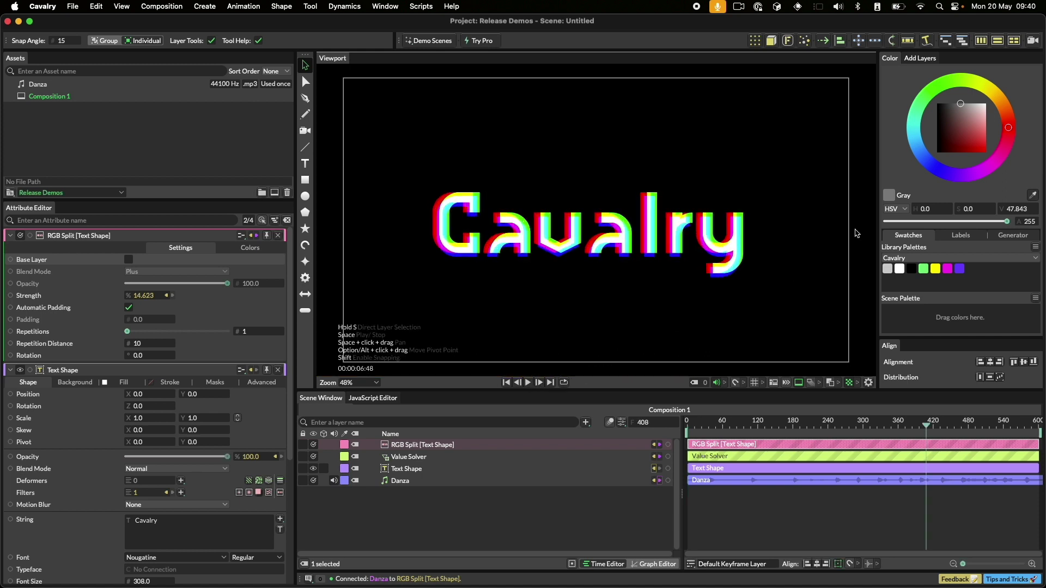
Step: Add a Look At Camera to Composition 1 and enable 3D on the Text Shape layer
left_click(1032, 43)
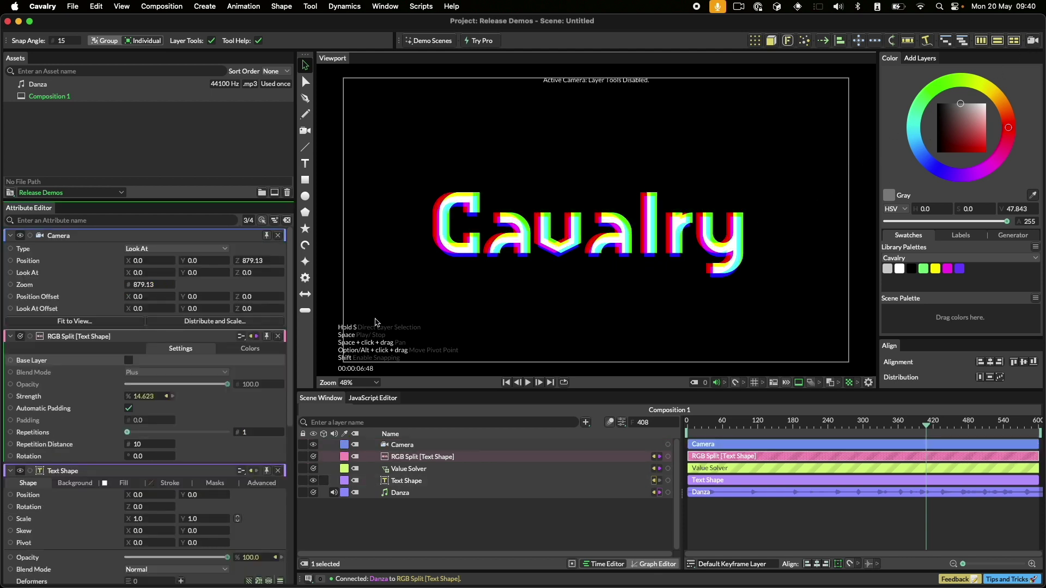
left_click(324, 481)
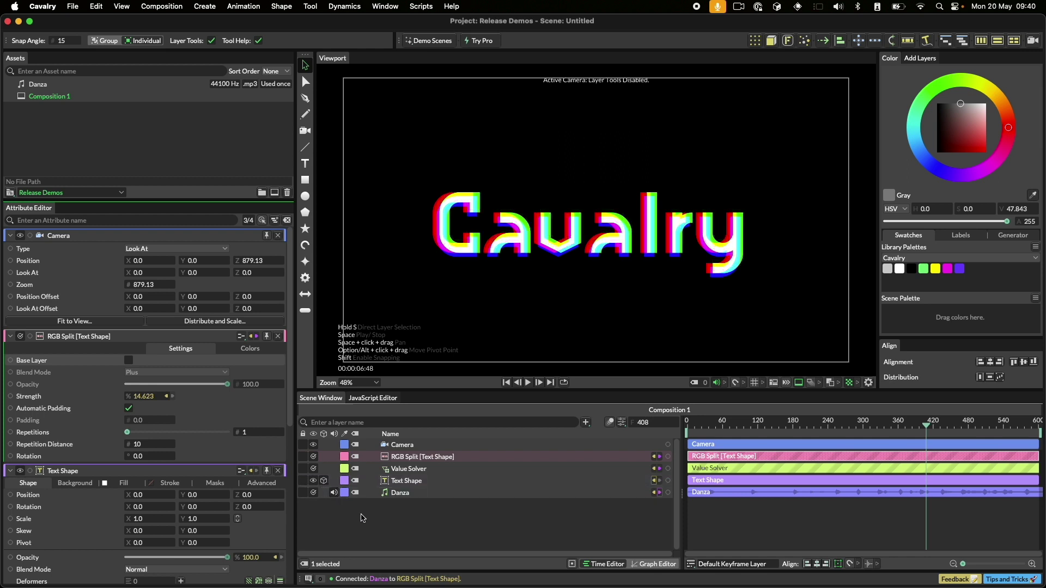
Step: Add a Noise behaviour to the camera's Look At Offset and connect Danza's output to its Strength
left_click(75, 309)
right_click(75, 308)
mouse_move(147, 377)
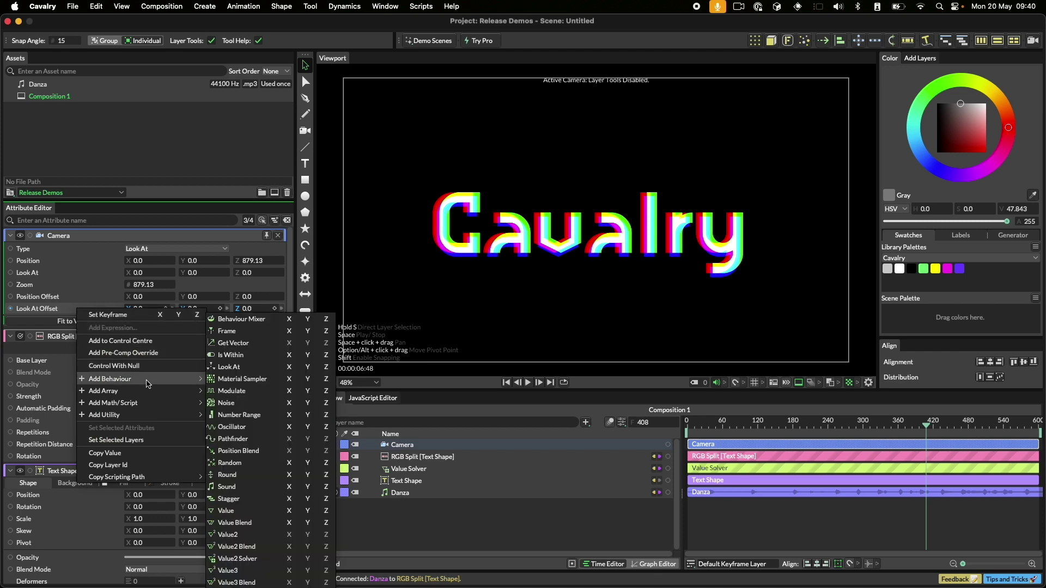
left_click(238, 403)
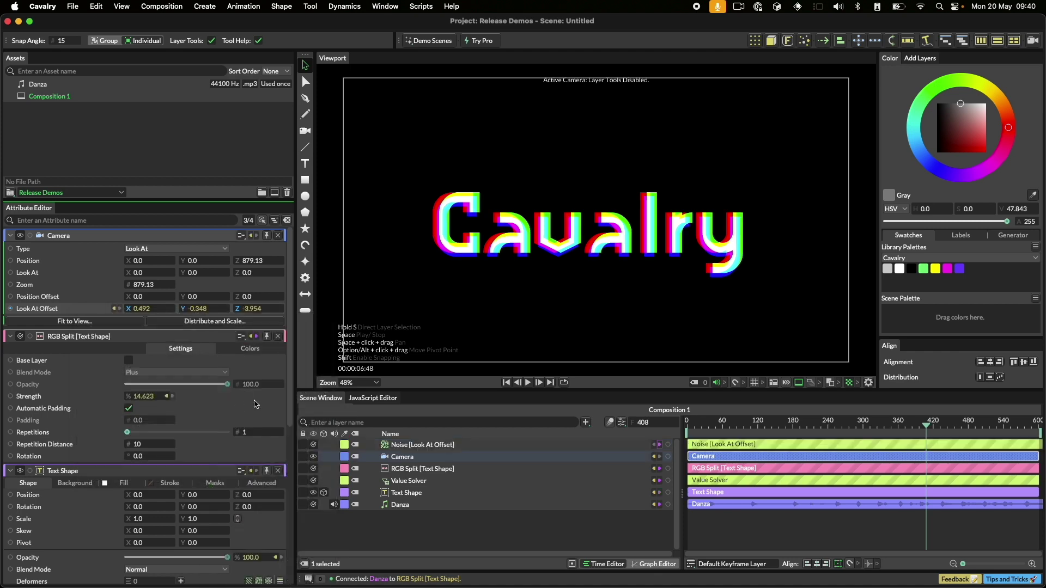
left_click(420, 444)
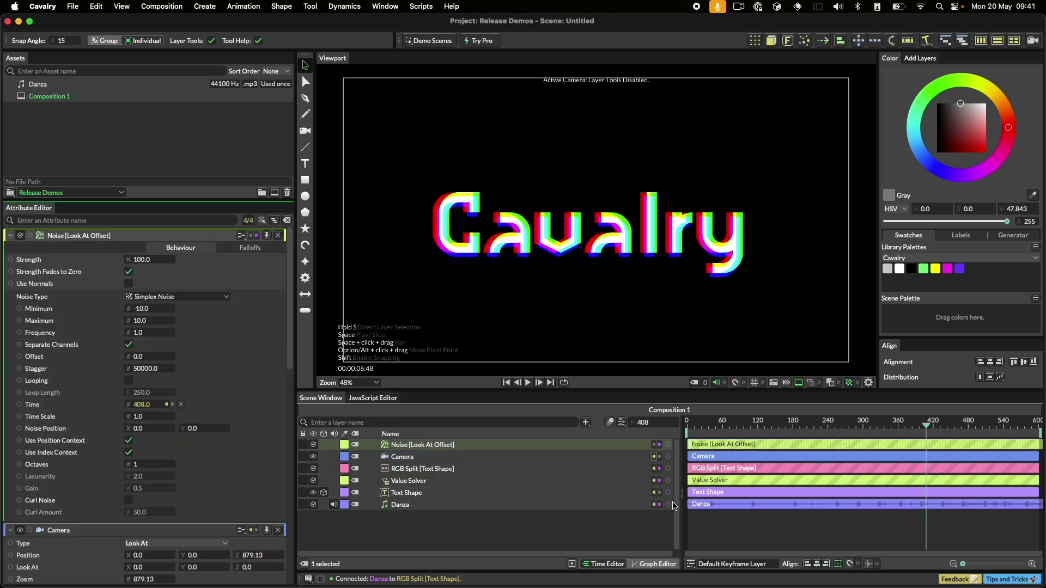
left_click_drag(668, 504, 96, 261)
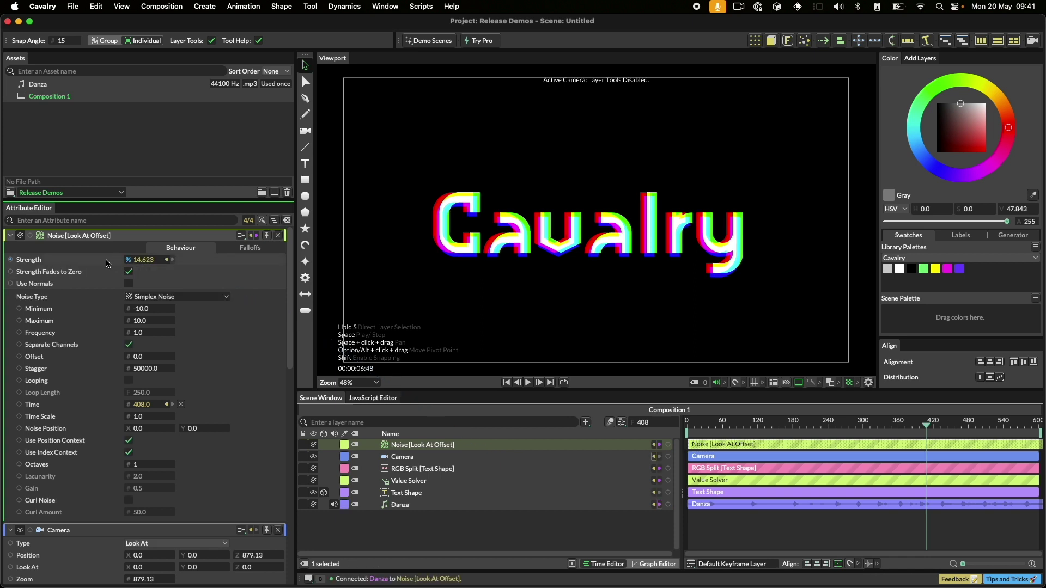
mouse_move(107, 265)
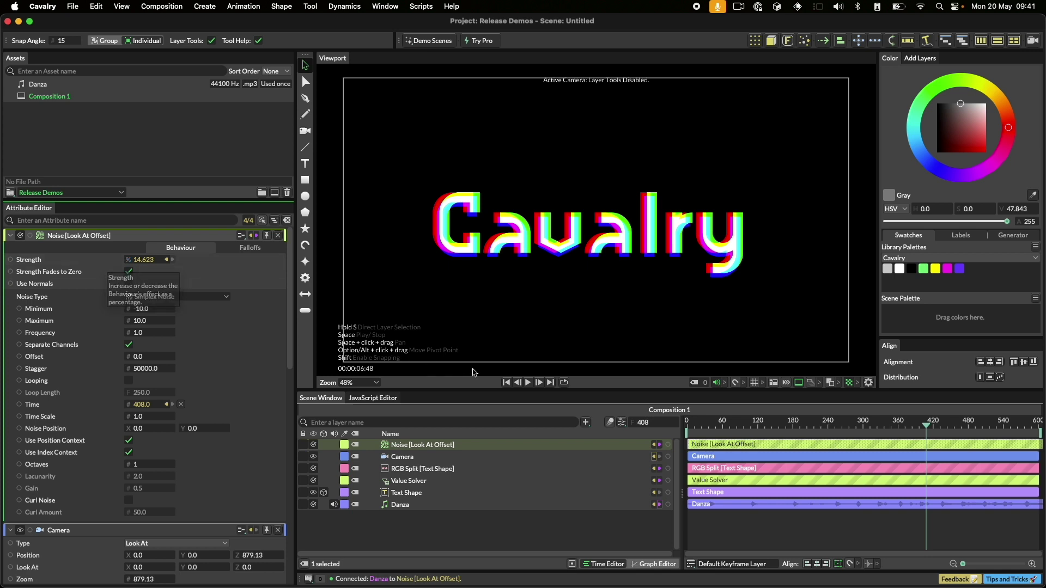
left_click(506, 382)
left_click(528, 383)
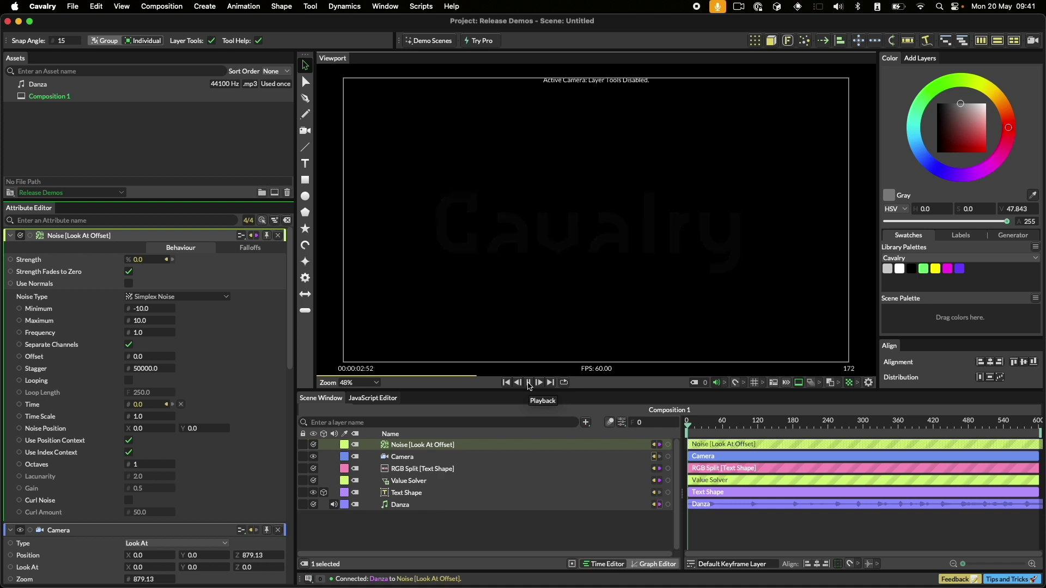
left_click(528, 383)
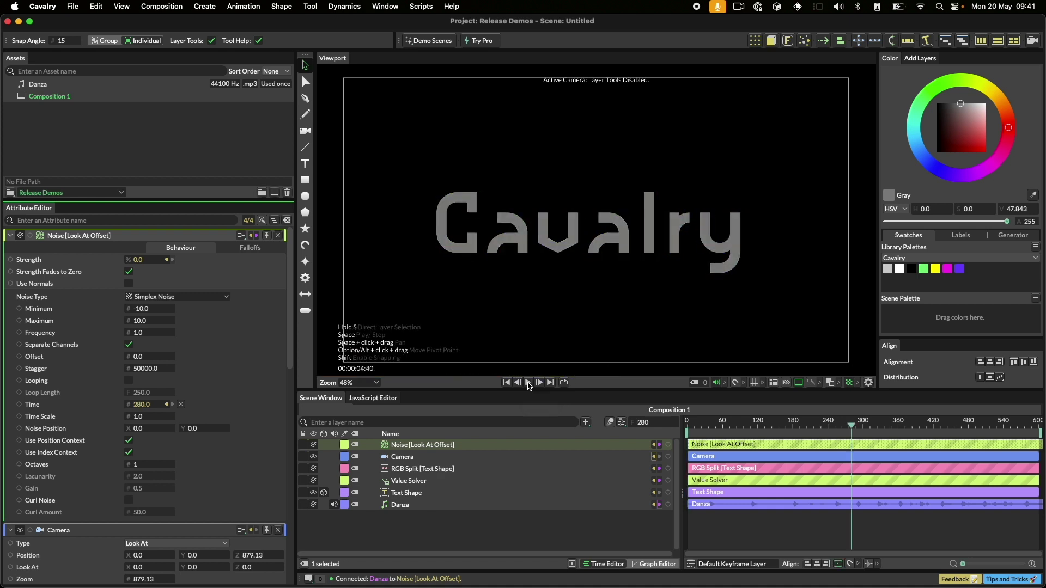
left_click(506, 383)
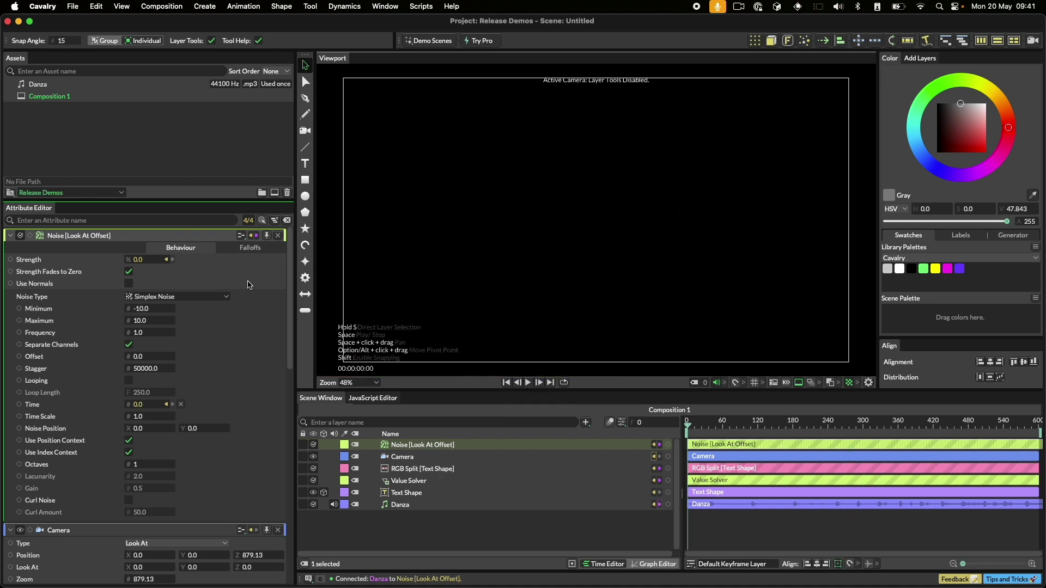
Step: Add a *30 multiplier expression to the Noise Strength
right_click(102, 261)
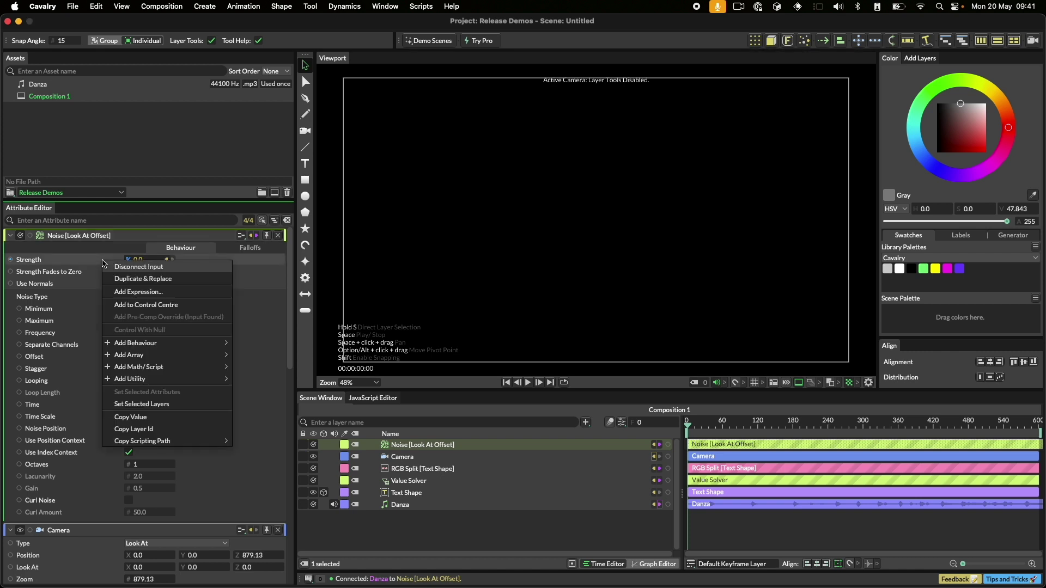
left_click(140, 293)
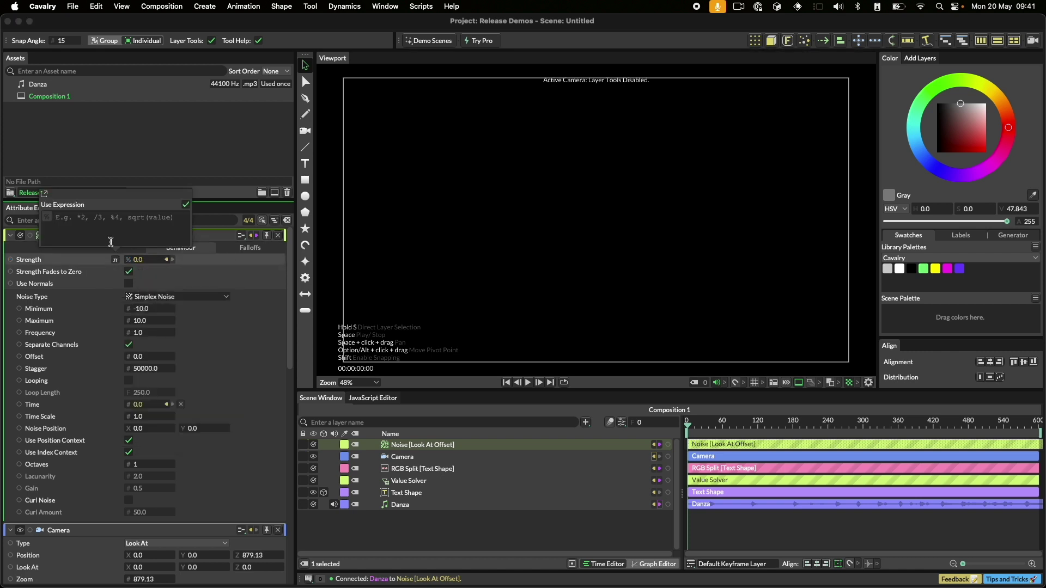
type("*30")
key("Return")
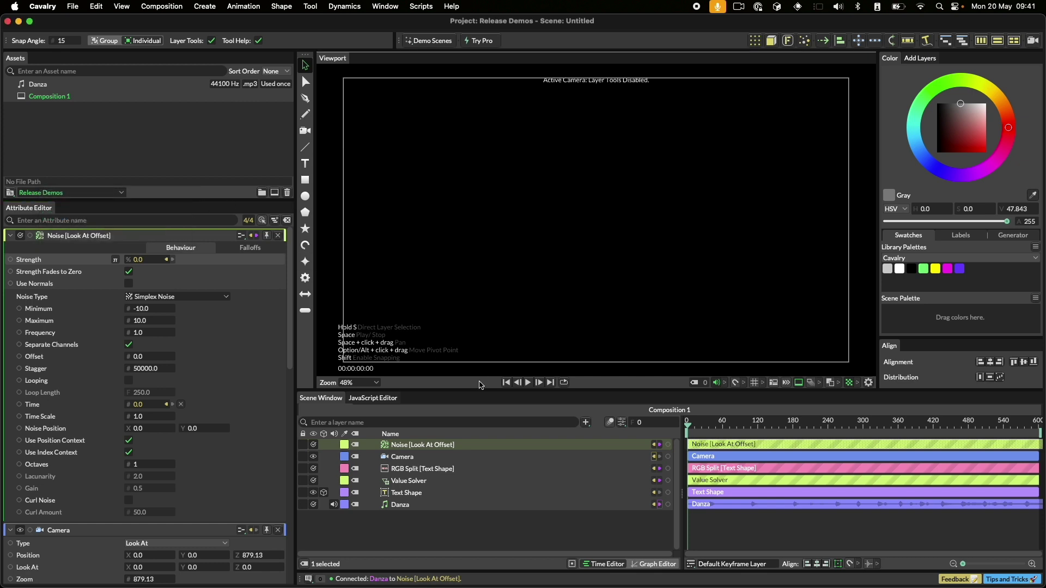
Step: Set the Text Shape's Motion Blur to Transform Only (Fast) and preview the animation
left_click(424, 493)
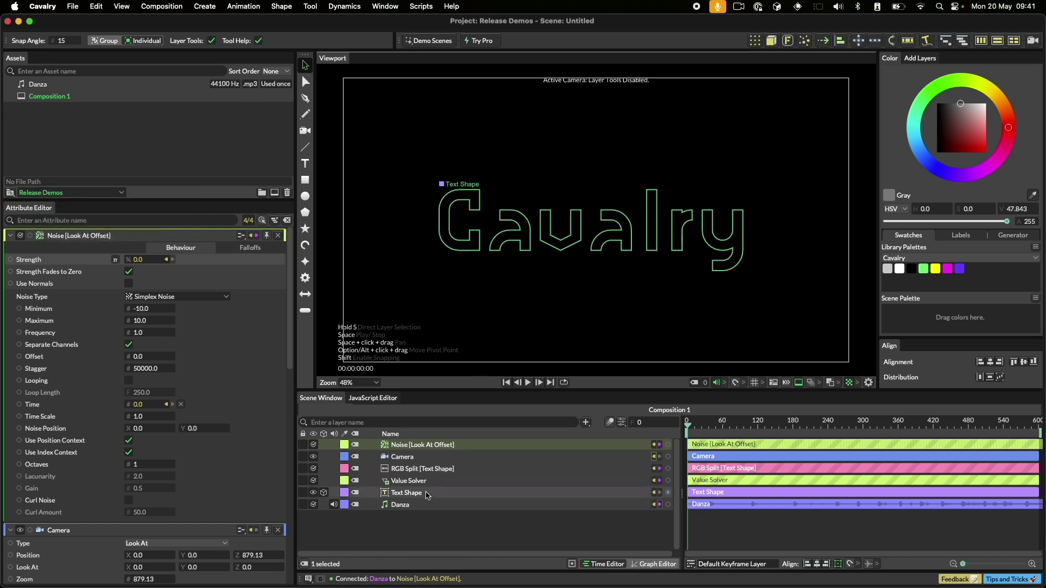
left_click(177, 370)
left_click(189, 398)
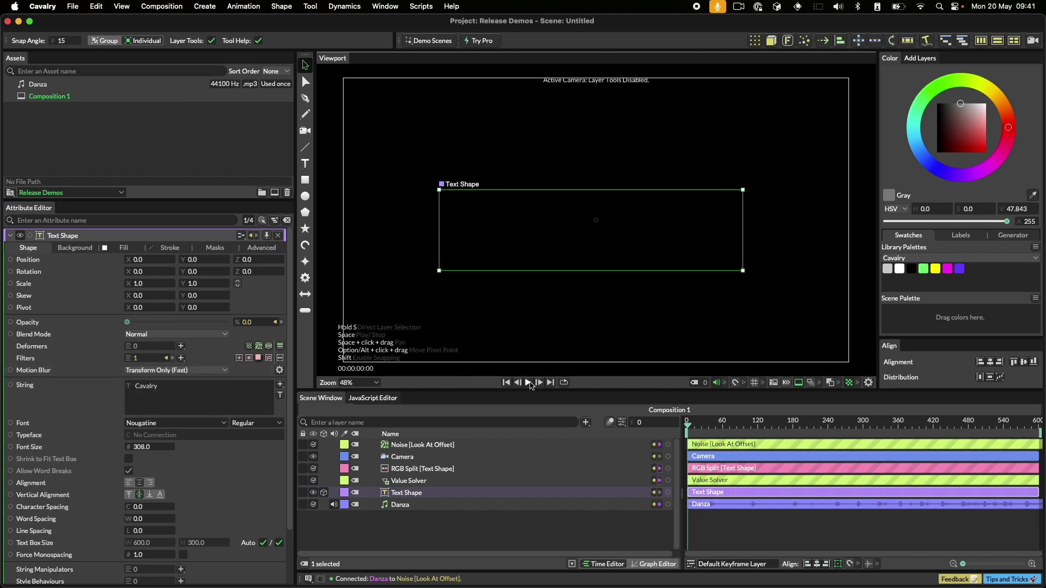
left_click(529, 383)
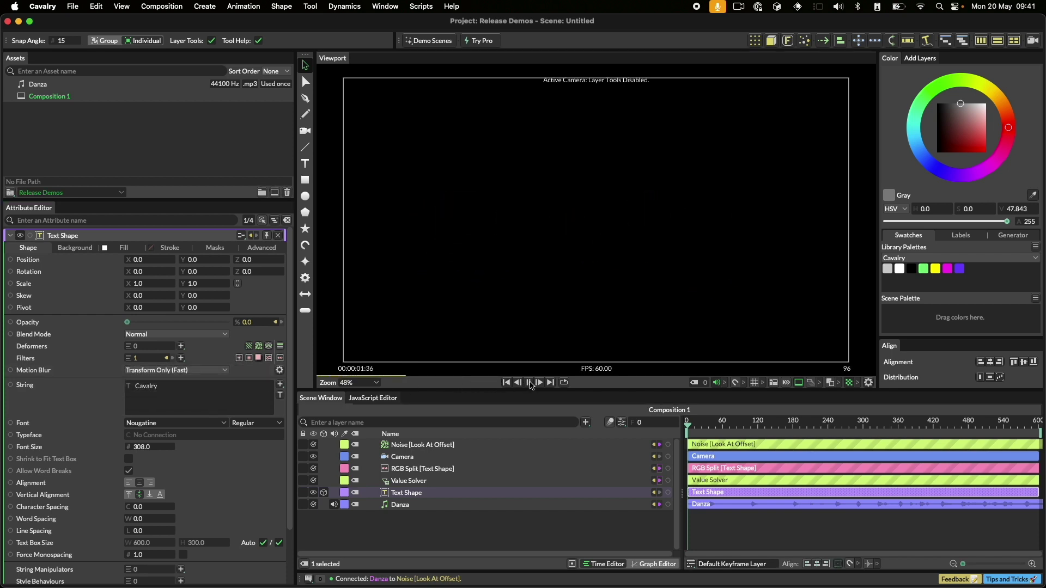